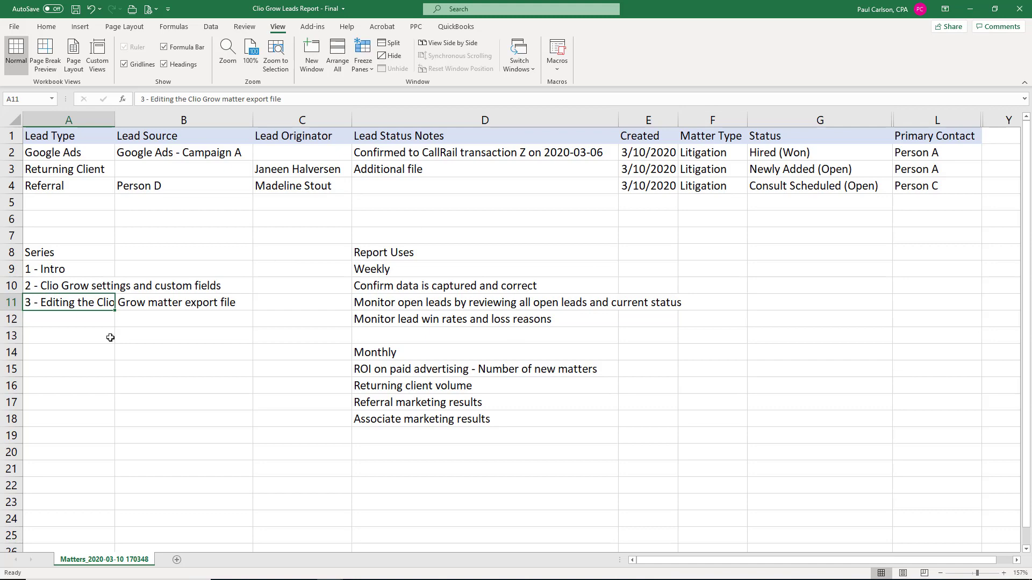
pyautogui.click(465, 579)
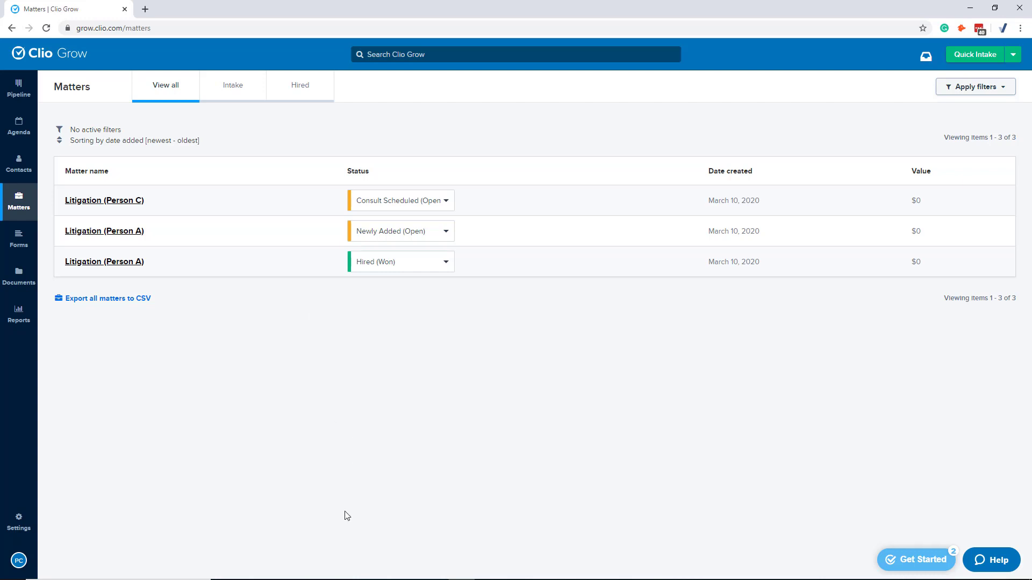
pyautogui.moveTo(331, 571)
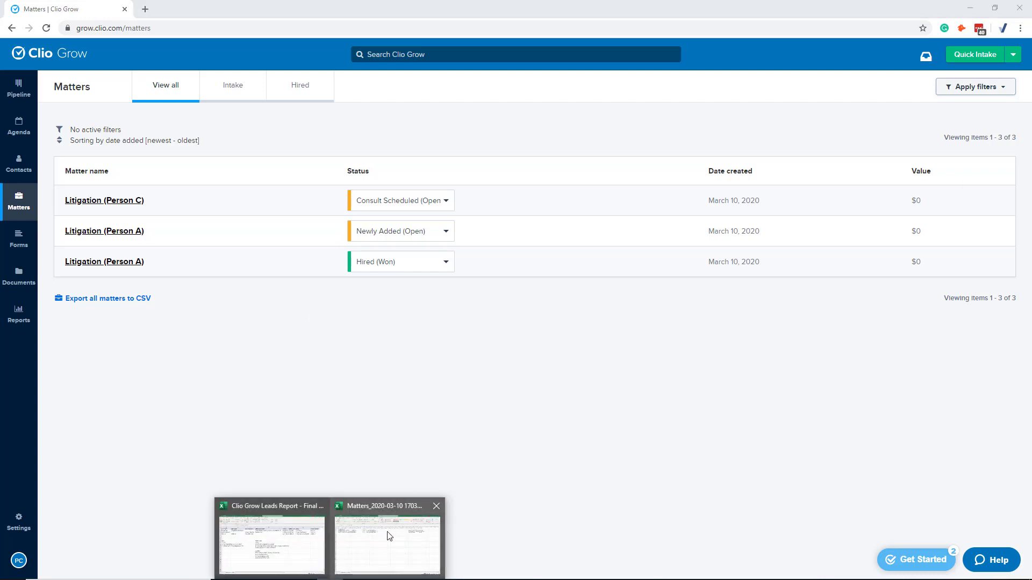
pyautogui.click(421, 497)
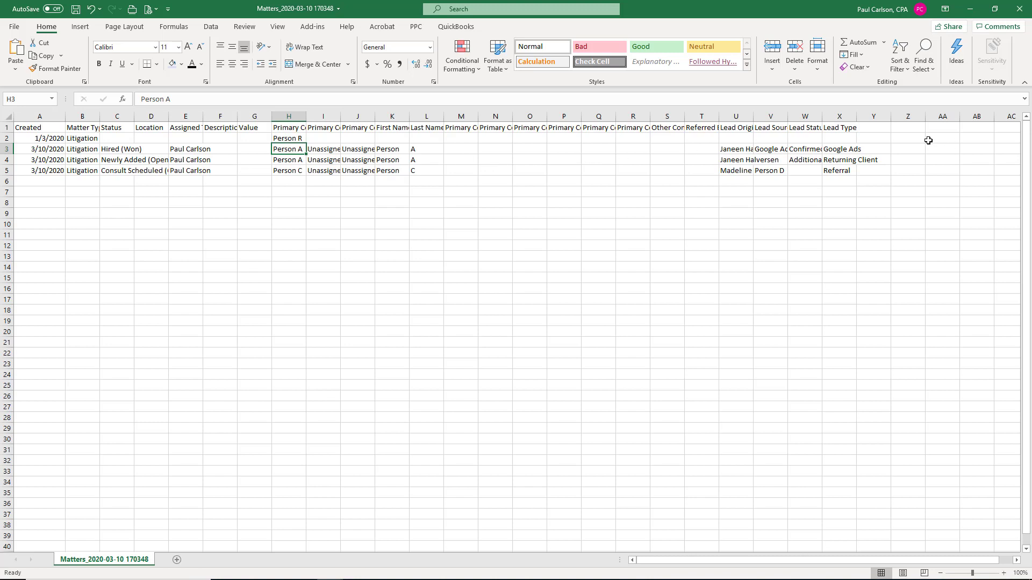
pyautogui.click(878, 127)
pyautogui.moveTo(878, 128)
pyautogui.mouseDown()
pyautogui.moveTo(991, 130)
pyautogui.moveTo(878, 131)
pyautogui.mouseUp()
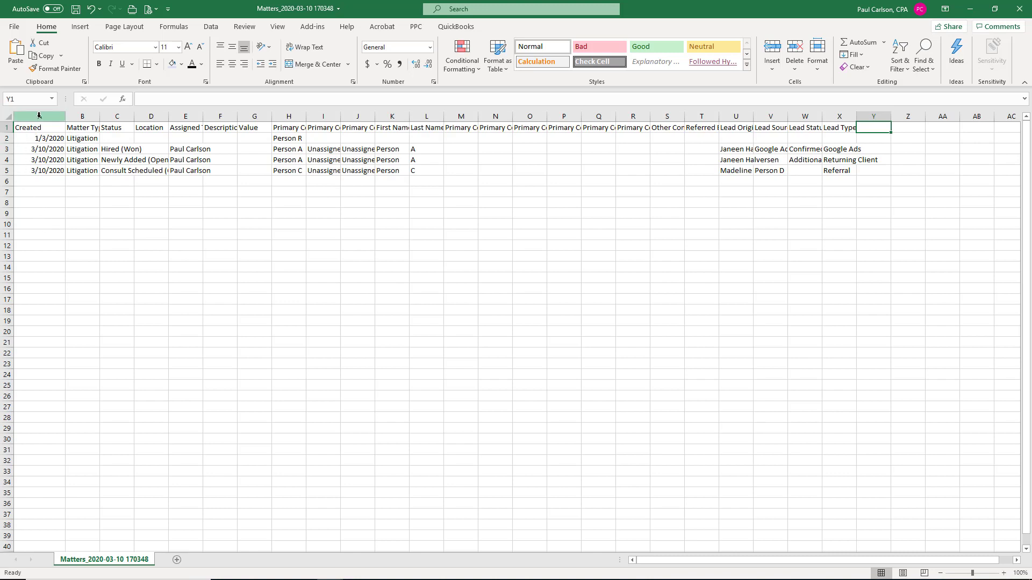
# Widen the Matter Type, Status and Location columns, and hide the Location column.
pyautogui.moveTo(100, 116); pyautogui.dragTo(267, 116)
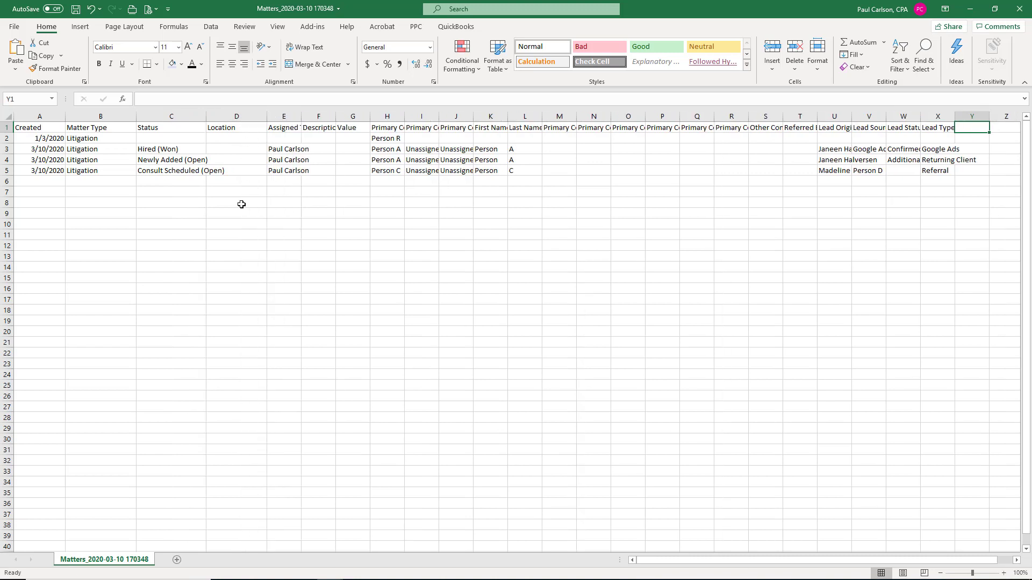
pyautogui.click(237, 117)
pyautogui.rightClick(241, 118)
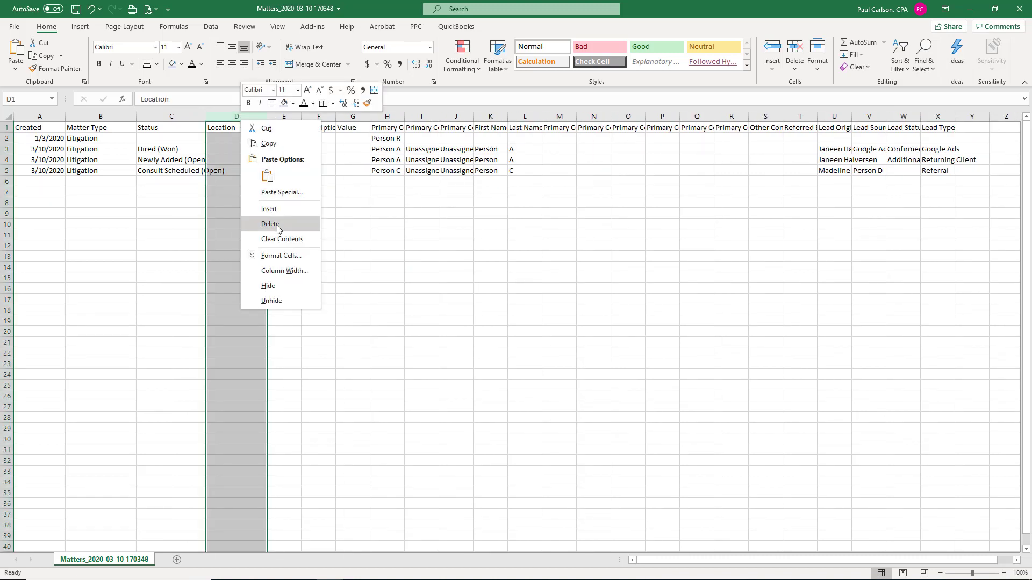
pyautogui.click(267, 286)
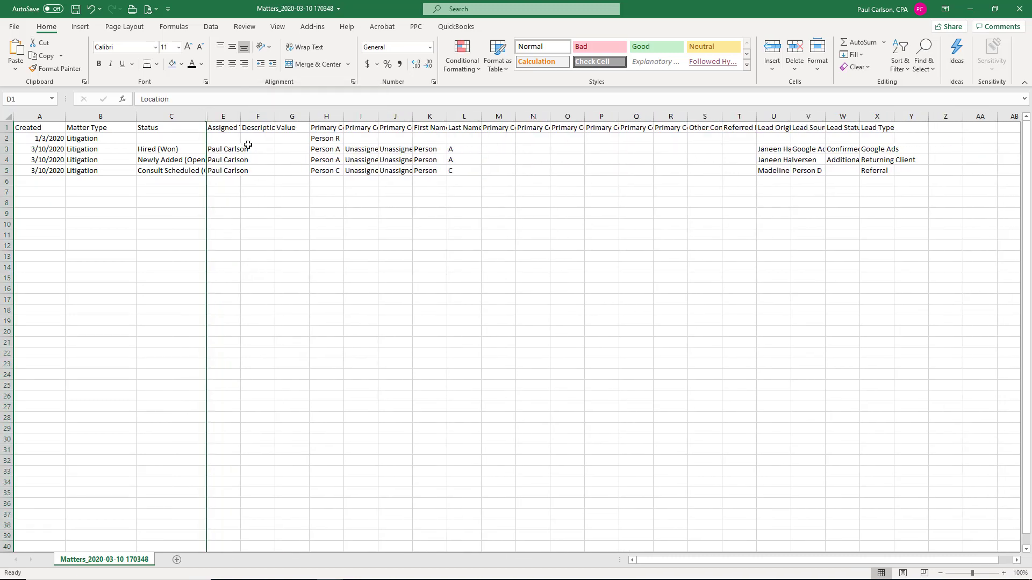
# Widen the Assigned To column to read its heading and hide that column.
pyautogui.moveTo(241, 116); pyautogui.dragTo(284, 116)
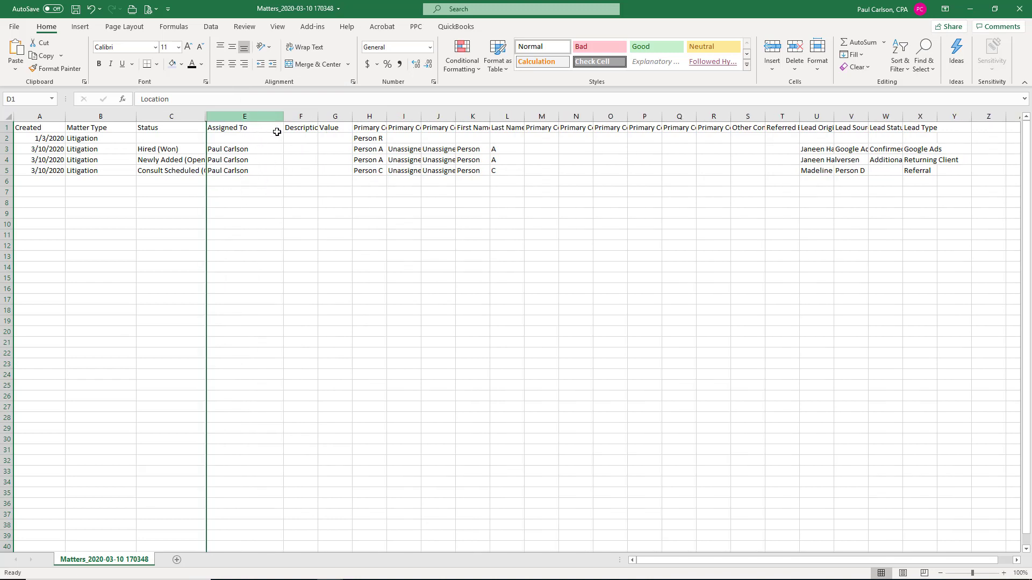
pyautogui.click(258, 120)
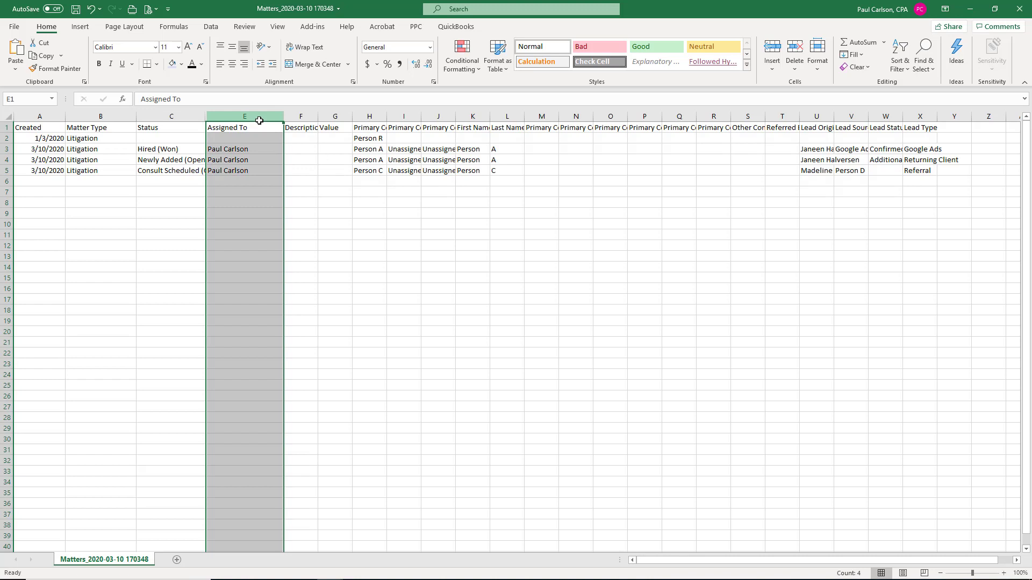
pyautogui.rightClick(259, 118)
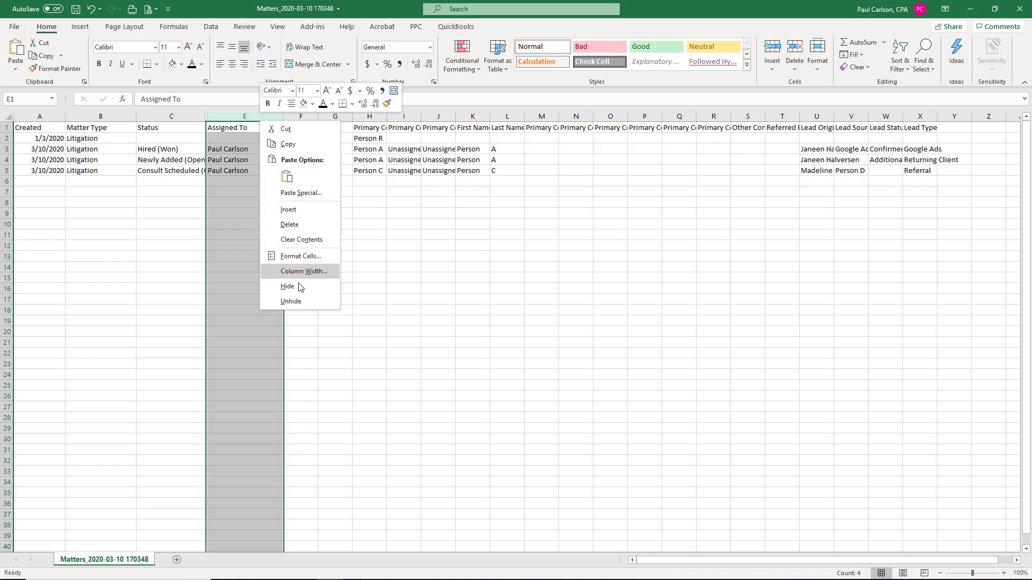
pyautogui.click(293, 294)
# Hide the Value column and widen the Primary Contact column so its heading fits.
pyautogui.click(236, 119)
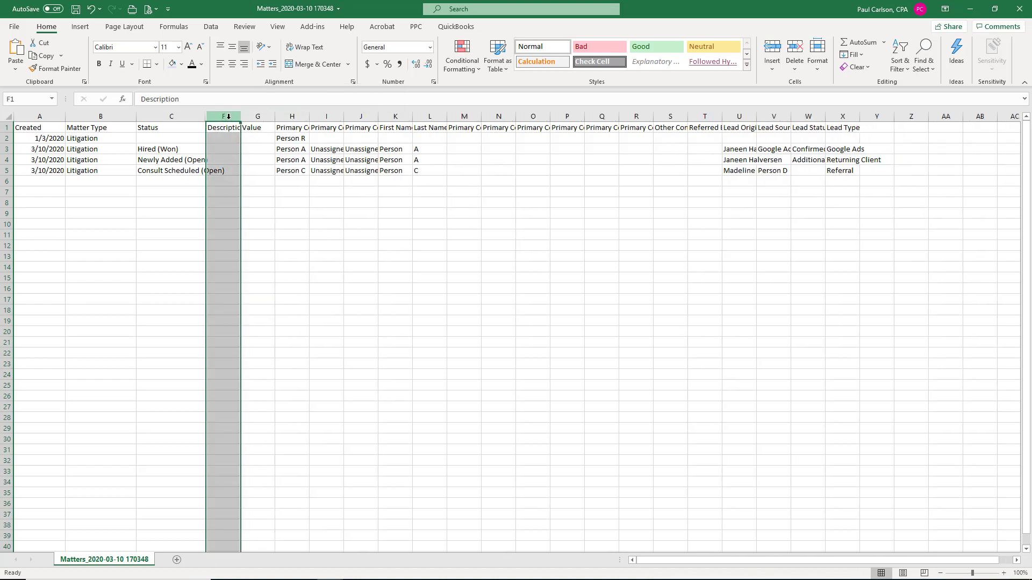
pyautogui.click(258, 117)
pyautogui.rightClick(263, 118)
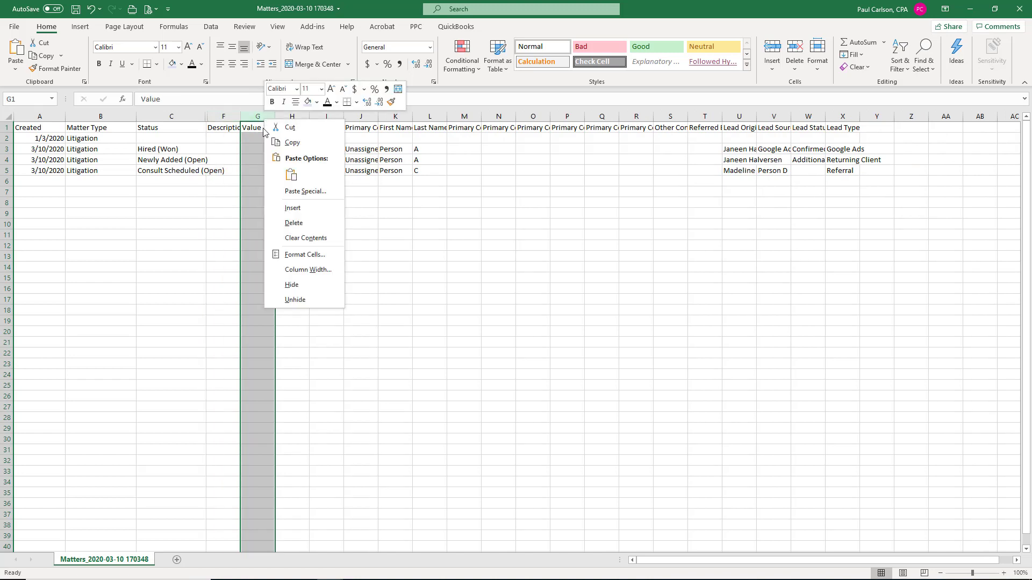
pyautogui.click(291, 284)
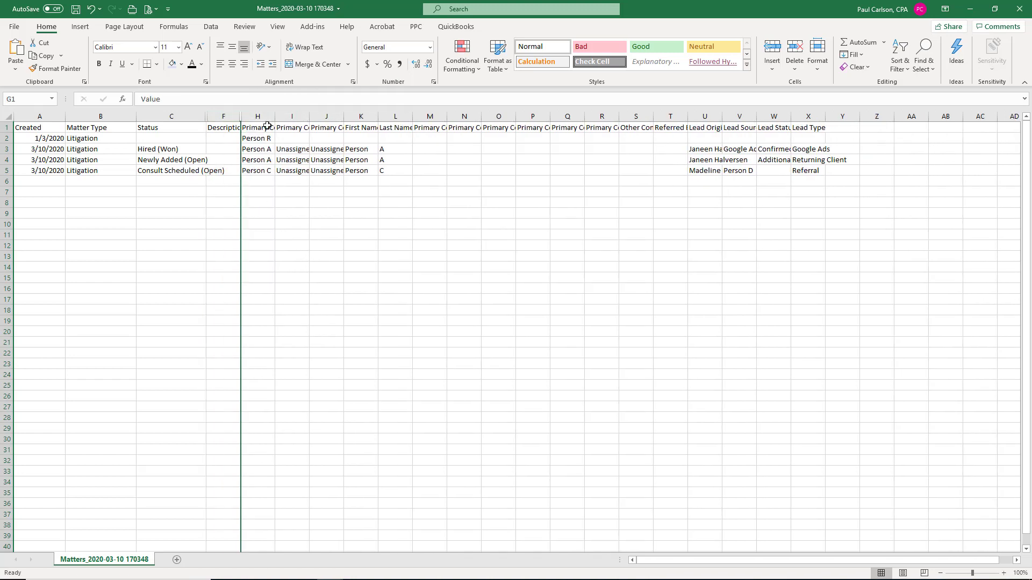
pyautogui.click(255, 132)
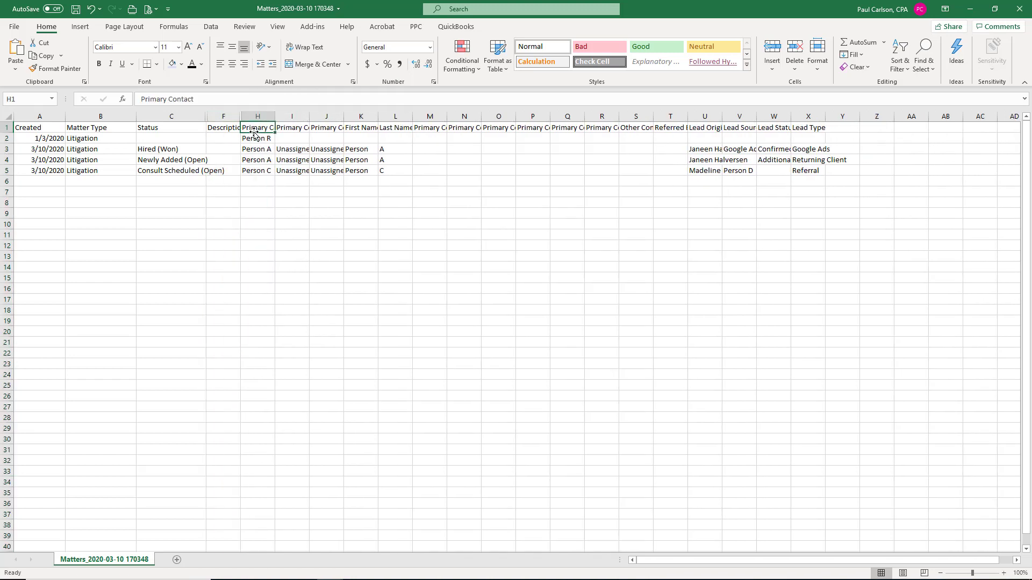
pyautogui.moveTo(278, 114); pyautogui.dragTo(330, 114)
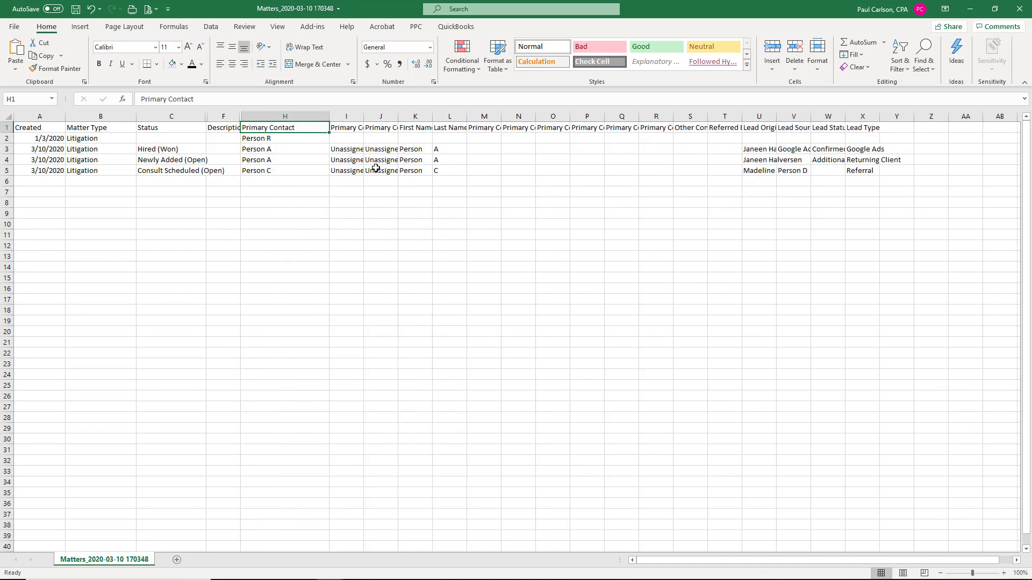
# Hide columns I through T, from Primary Contact Type up to the column before Lead Originator.
pyautogui.click(349, 127)
pyautogui.hotkey('ctrl', 'space')
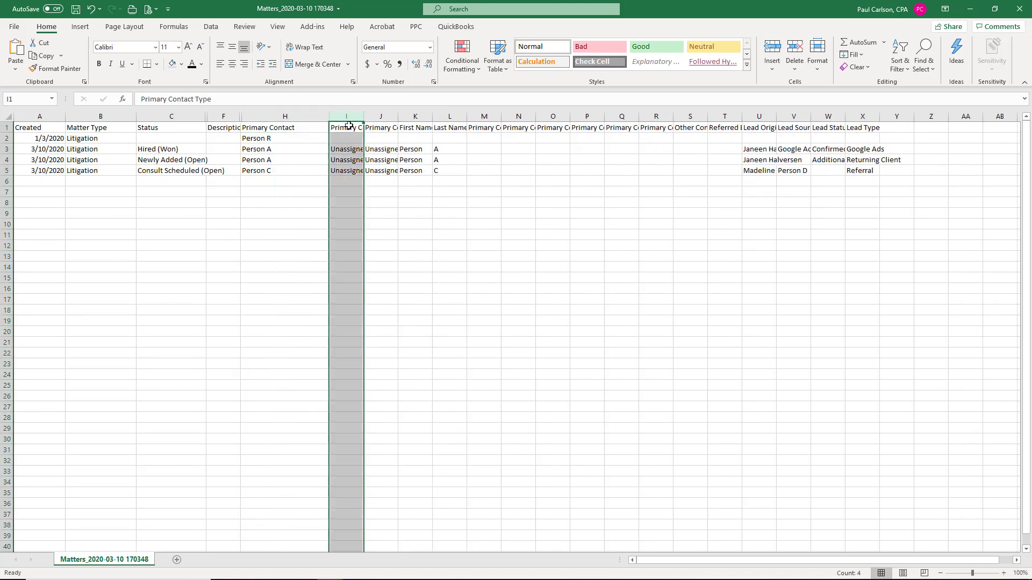
pyautogui.click(499, 207)
pyautogui.moveTo(347, 117); pyautogui.dragTo(727, 115)
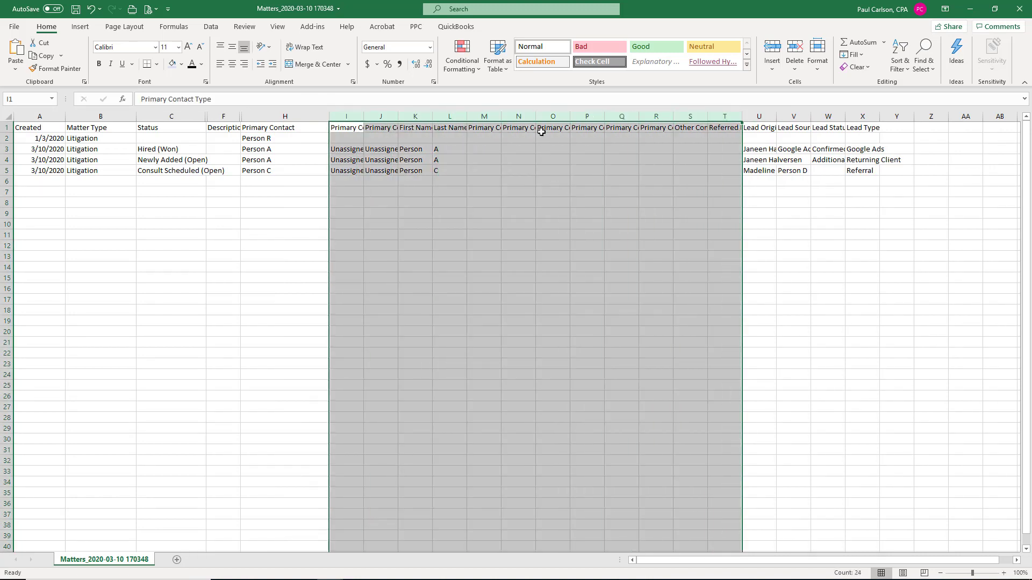
pyautogui.rightClick(493, 119)
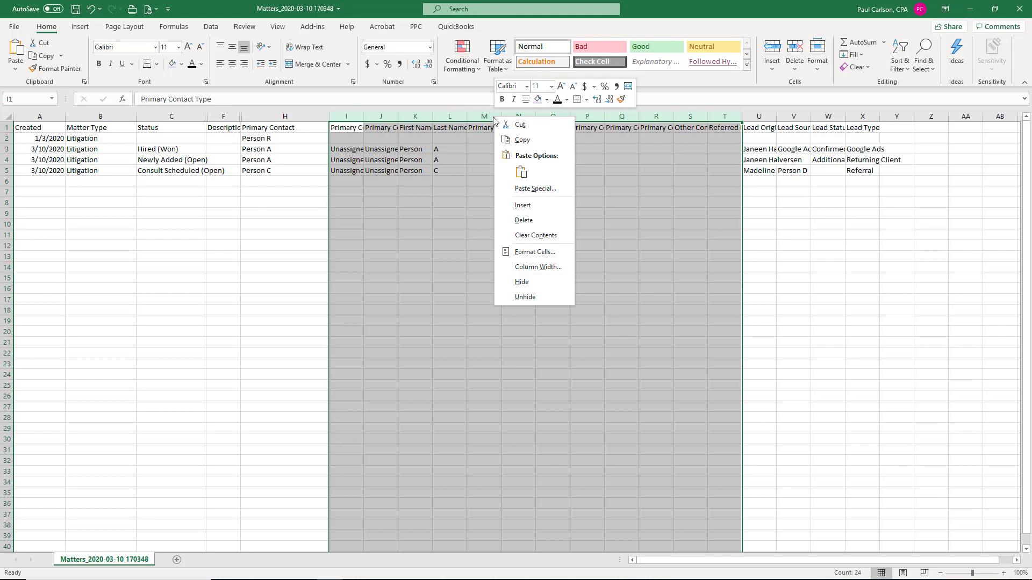
pyautogui.click(523, 281)
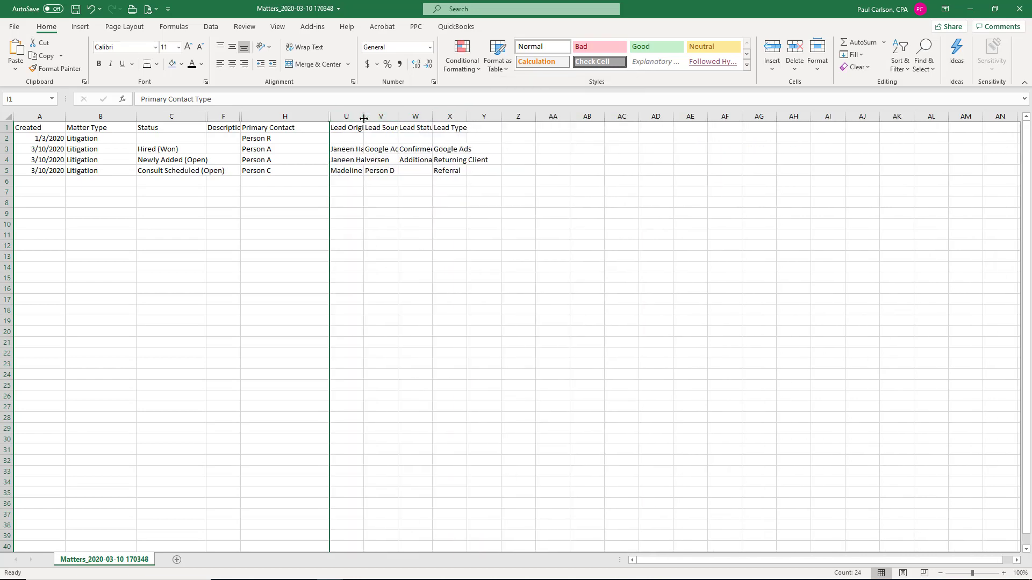
# Auto-fit the widths of the Lead Originator, Lead Source, Lead Status Notes and Lead Type columns.
pyautogui.doubleClick(364, 118)
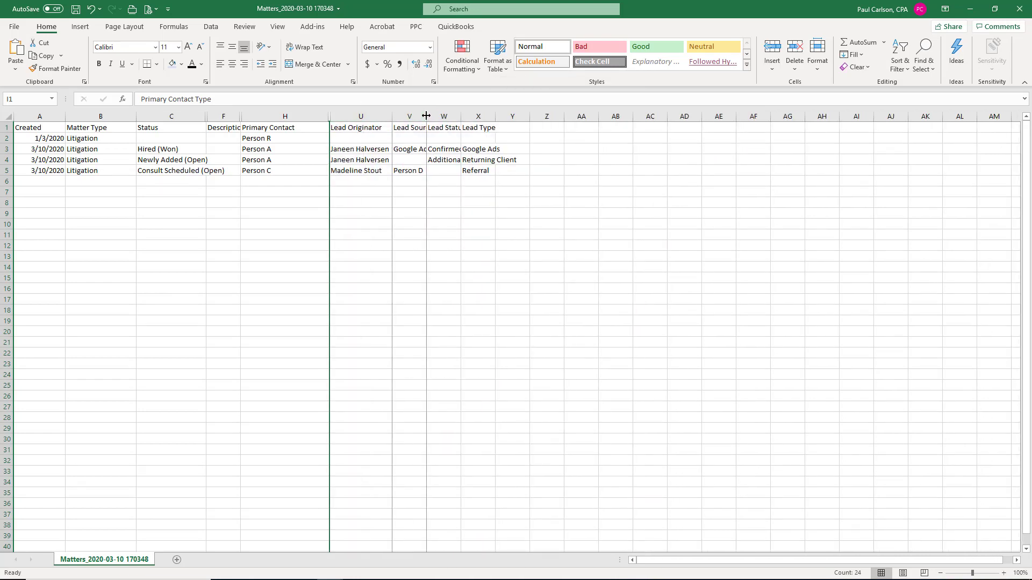
pyautogui.doubleClick(426, 118)
pyautogui.doubleClick(514, 116)
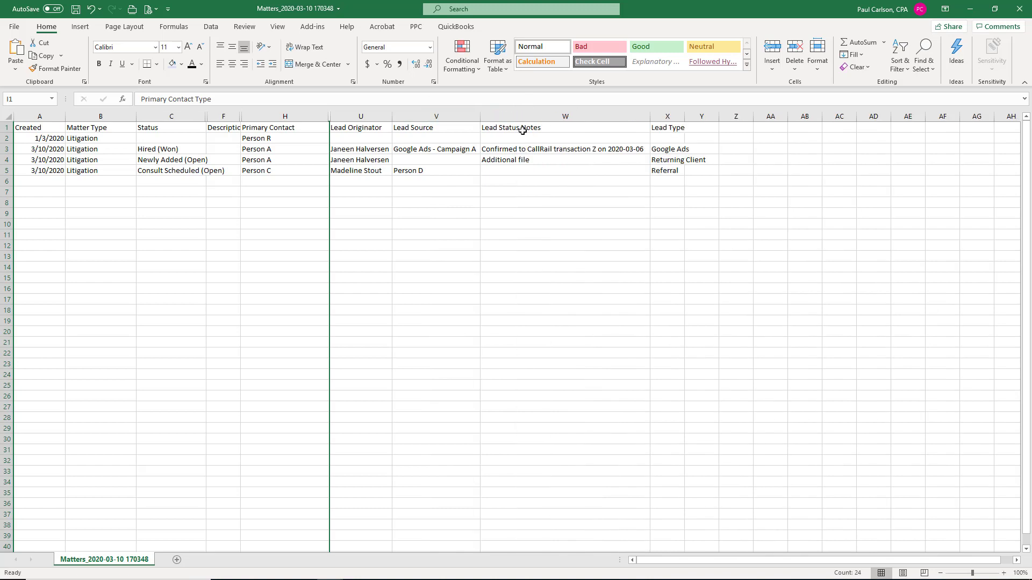
pyautogui.doubleClick(683, 116)
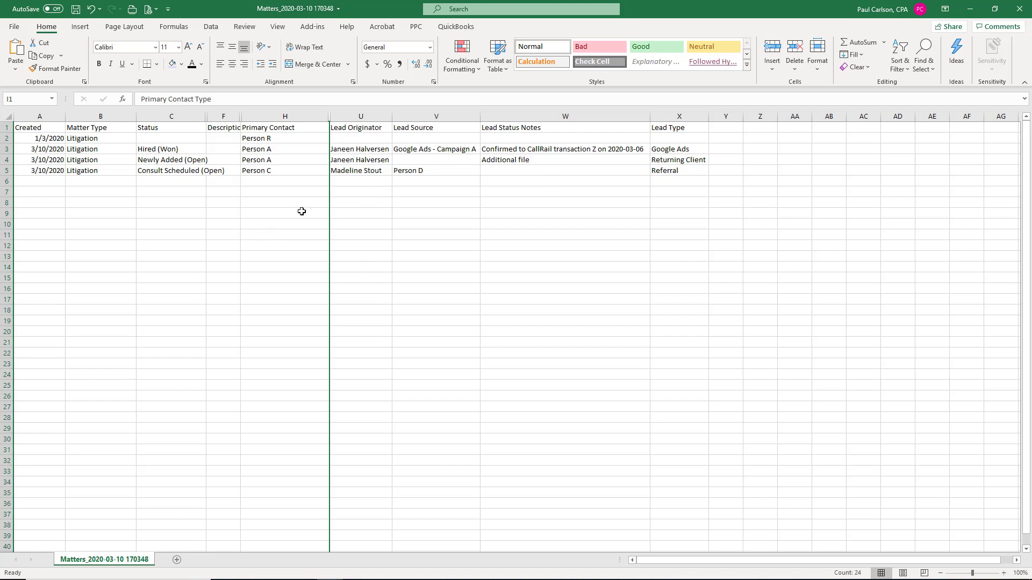
pyautogui.click(302, 212)
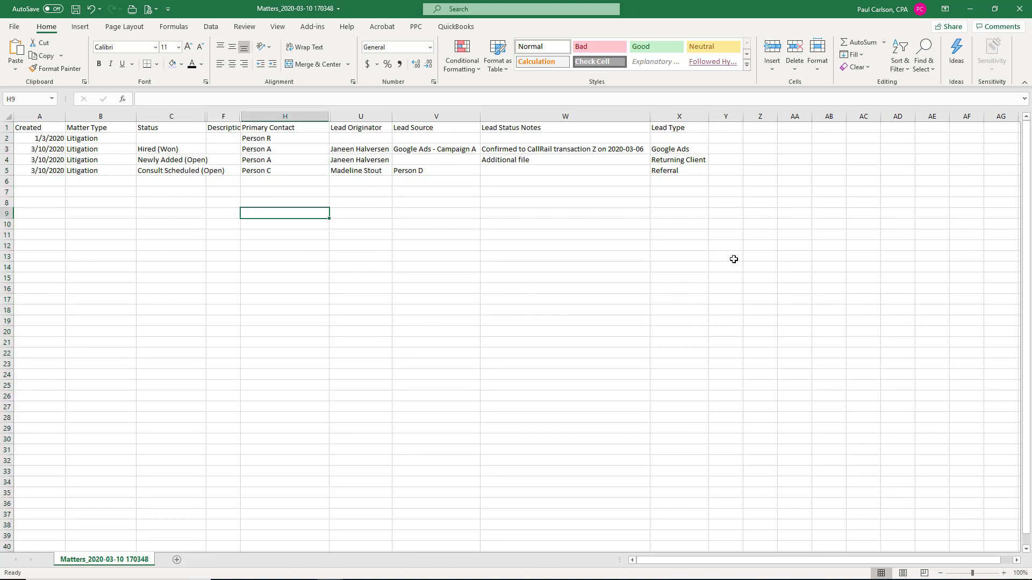
# Move the Lead Type column to column A and insert the Lead Source column after it as column B.
pyautogui.click(674, 115)
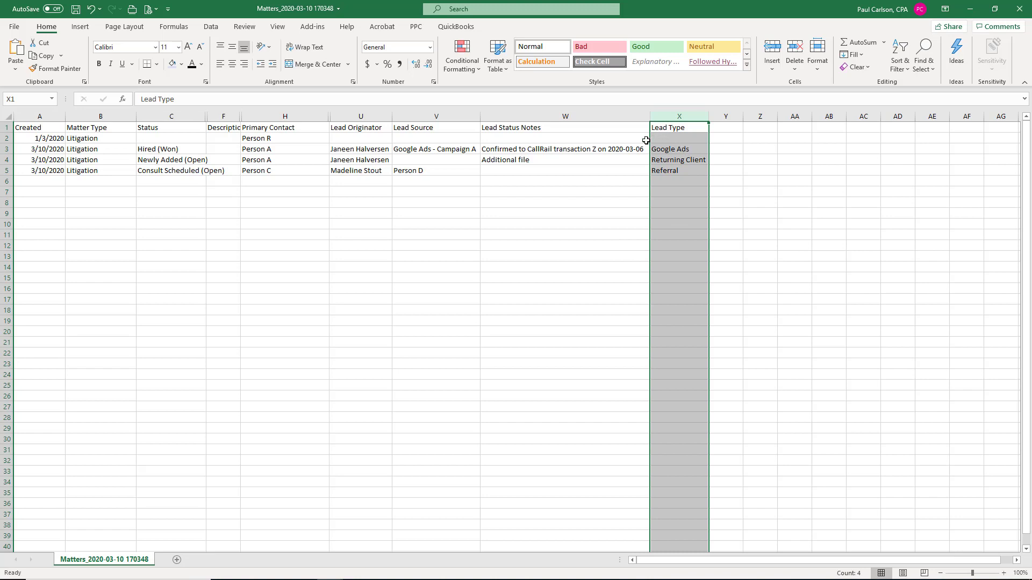
pyautogui.moveTo(646, 141); pyautogui.dragTo(35, 153)
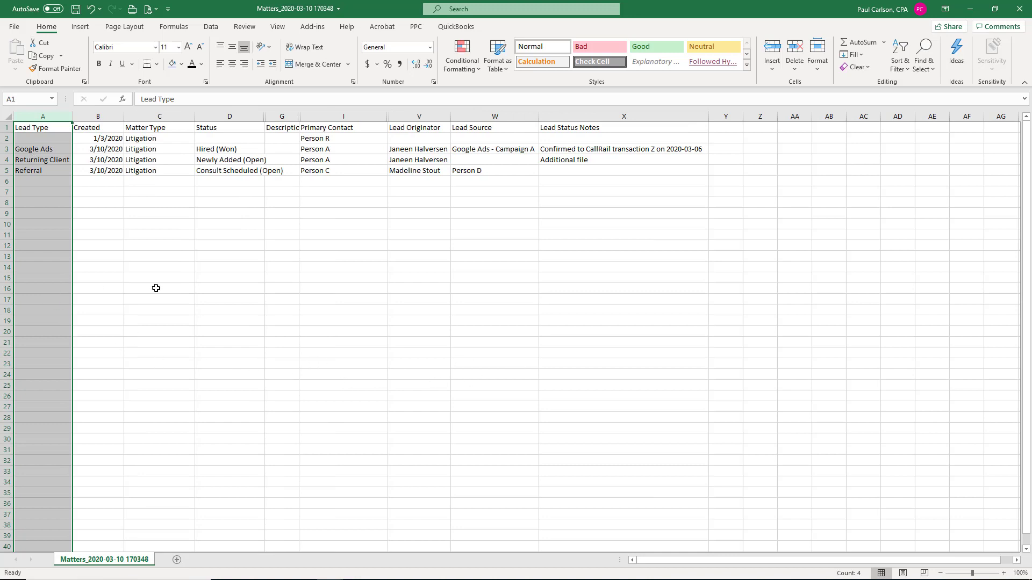
pyautogui.click(477, 115)
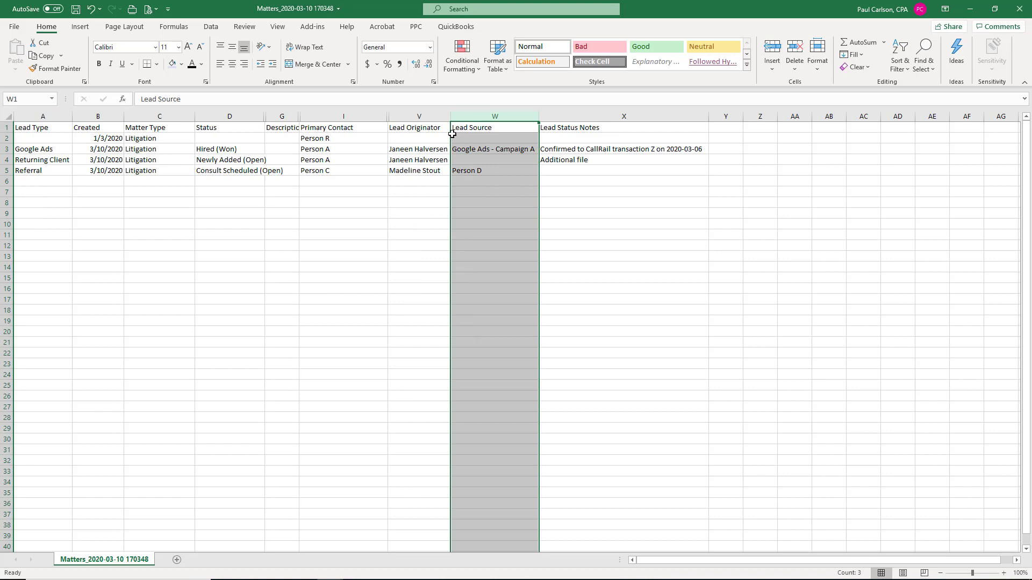
pyautogui.moveTo(452, 134)
pyautogui.mouseDown()
pyautogui.moveTo(301, 160)
pyautogui.moveTo(92, 158)
pyautogui.mouseUp()
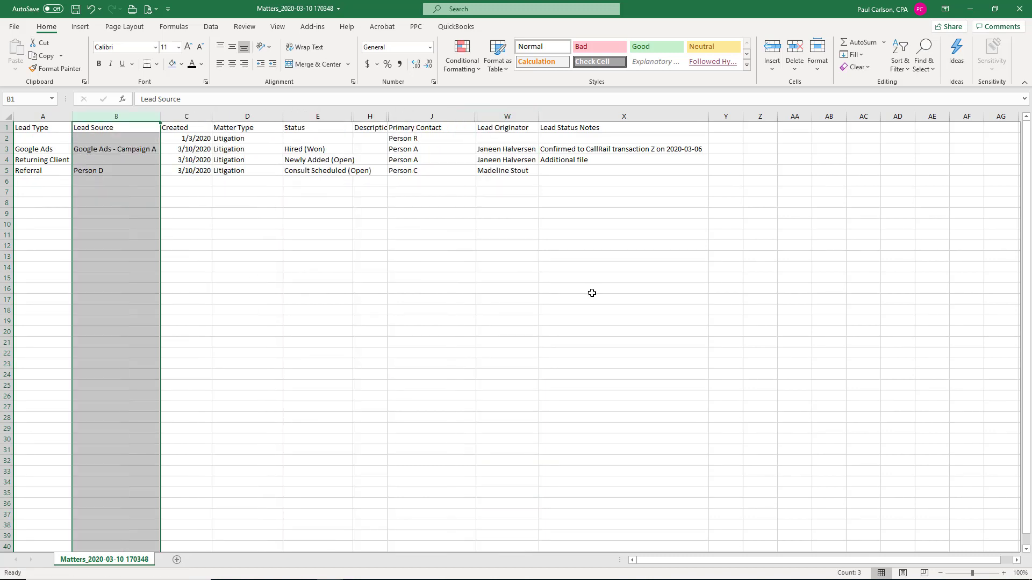
# Move the Lead Status Notes column to column C and the Lead Originator column to column D, before Created.
pyautogui.click(566, 122)
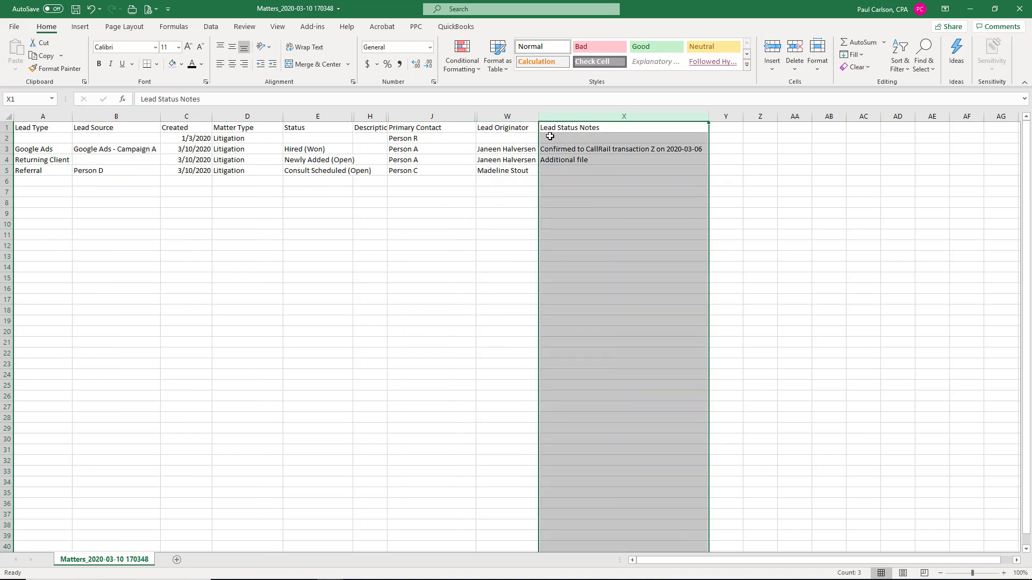
pyautogui.moveTo(540, 140); pyautogui.dragTo(161, 162)
pyautogui.click(671, 115)
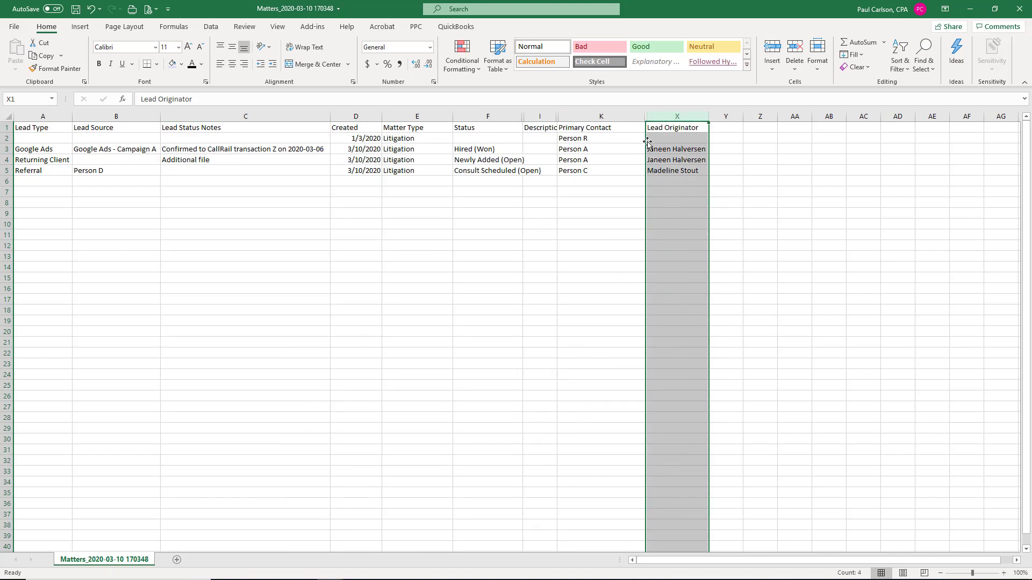
pyautogui.moveTo(647, 140); pyautogui.dragTo(333, 219)
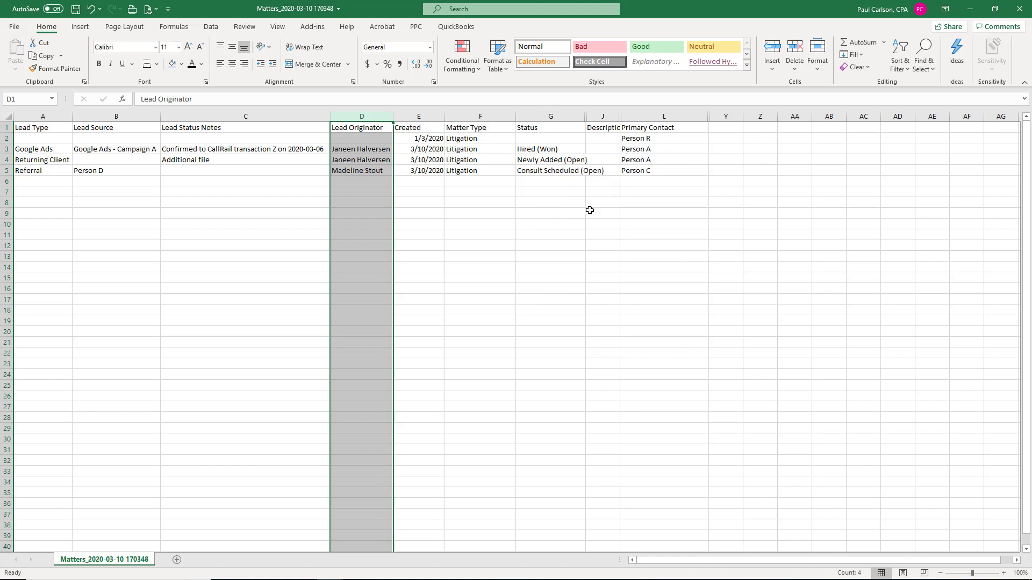
pyautogui.click(529, 203)
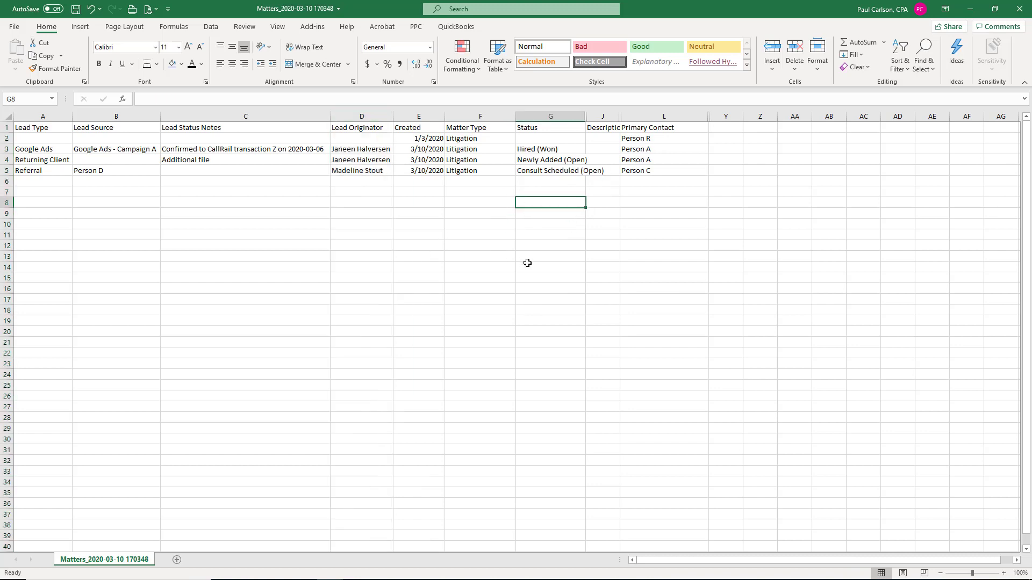
# Turn on filtering for the Created column.
pyautogui.click(418, 139)
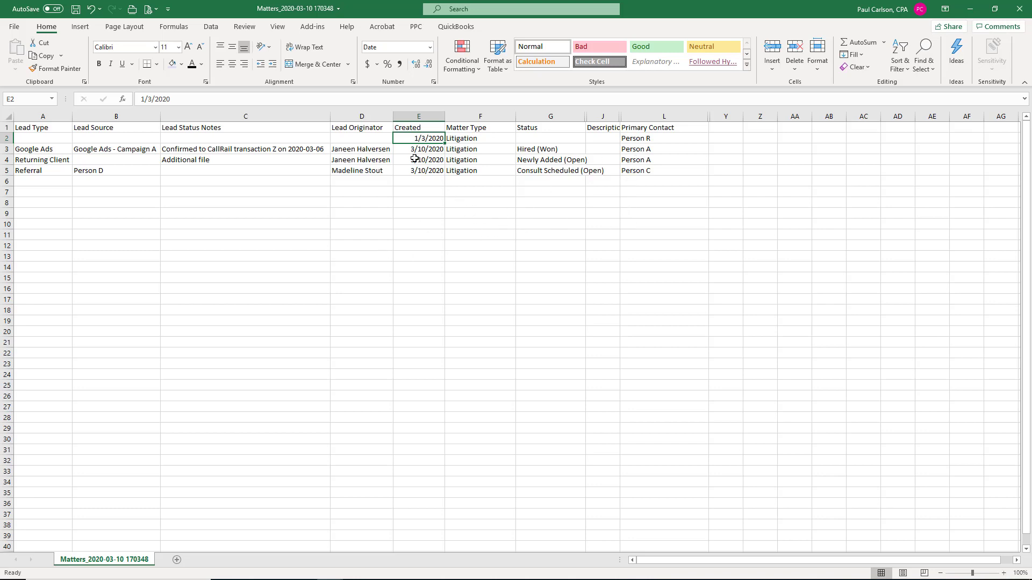
pyautogui.click(418, 115)
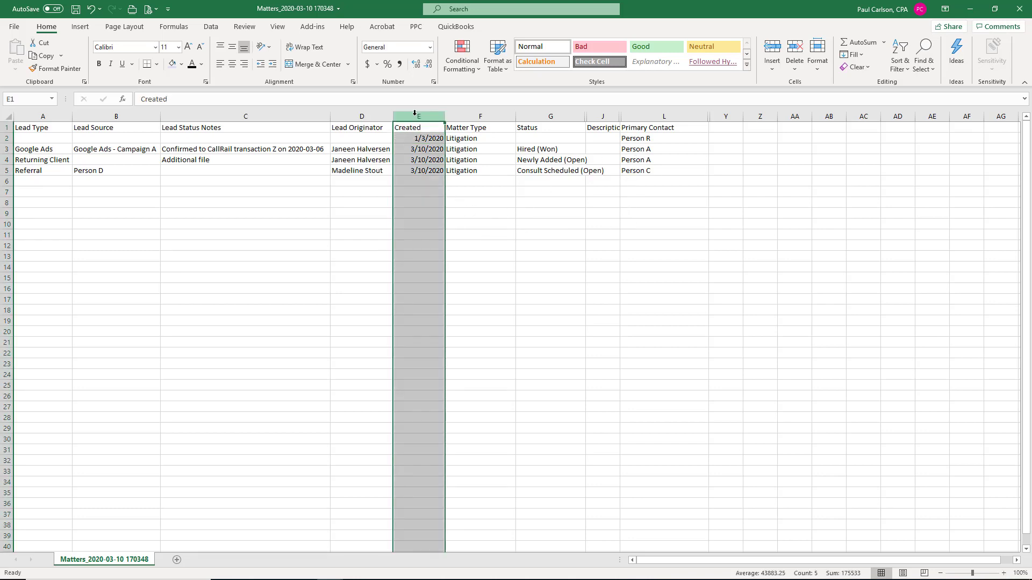
pyautogui.click(214, 27)
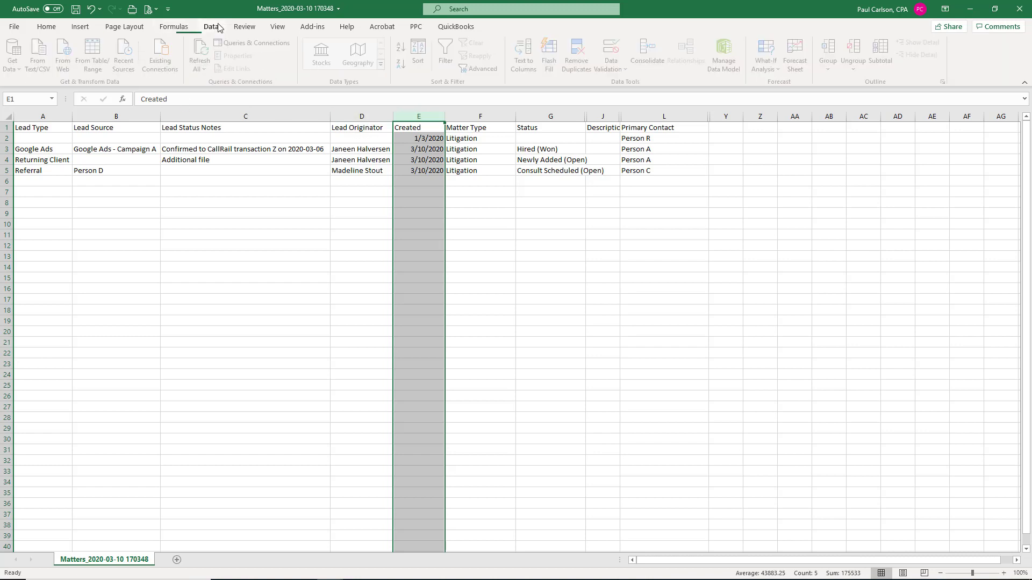
pyautogui.click(452, 51)
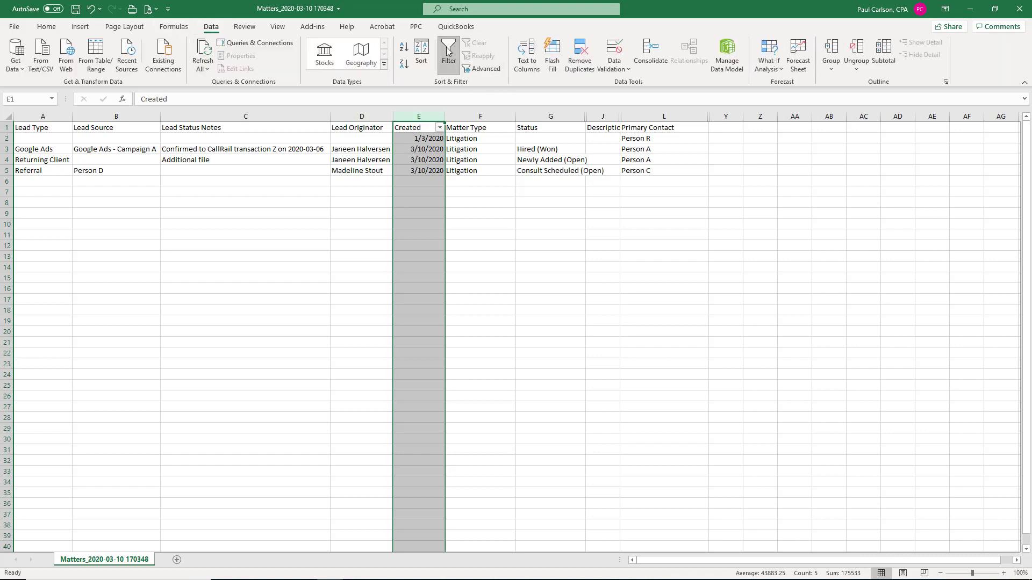
# Filter the Created column with a Between date filter whose start date is 03/01.
pyautogui.click(440, 129)
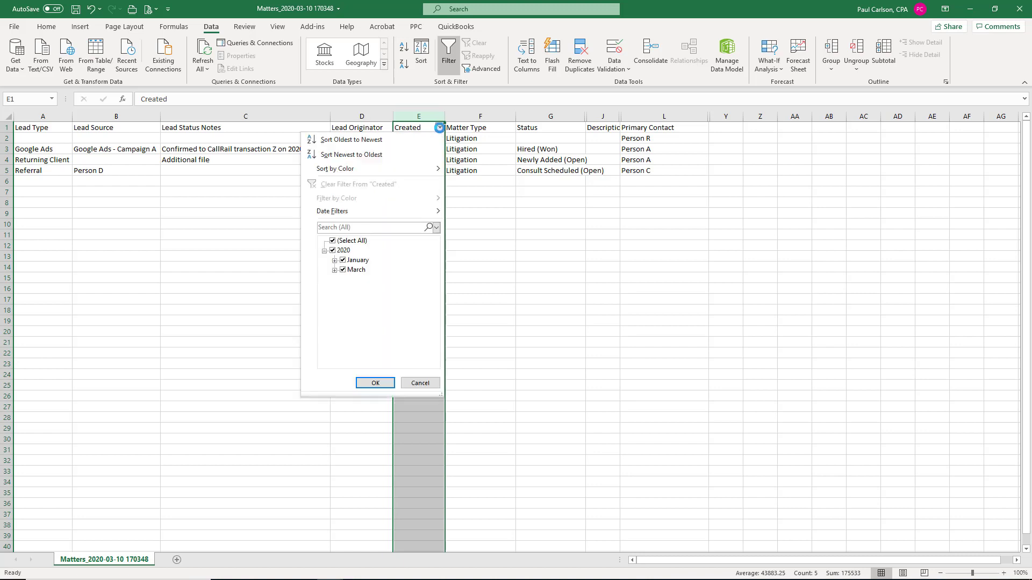
pyautogui.moveTo(347, 218)
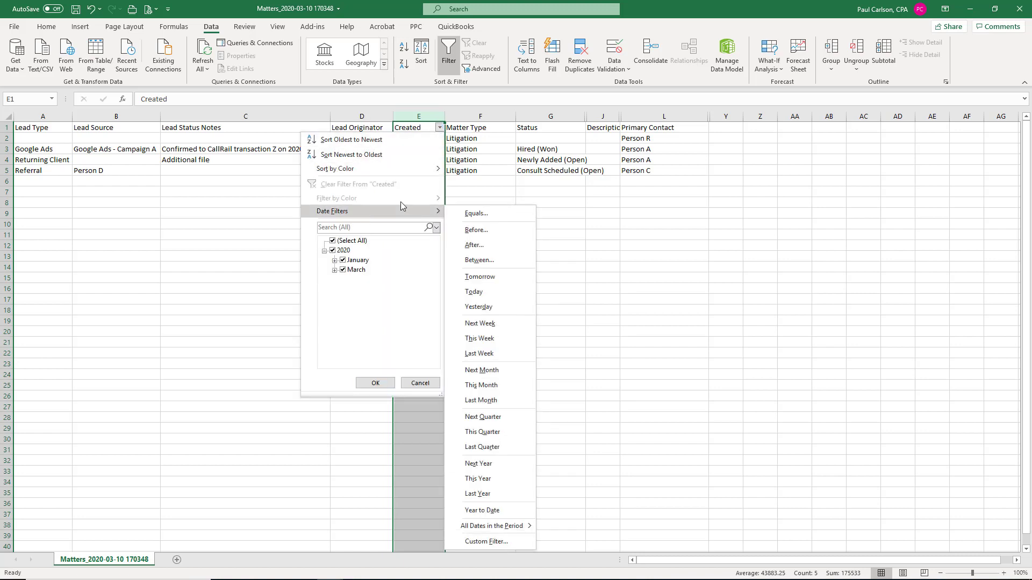
pyautogui.click(478, 260)
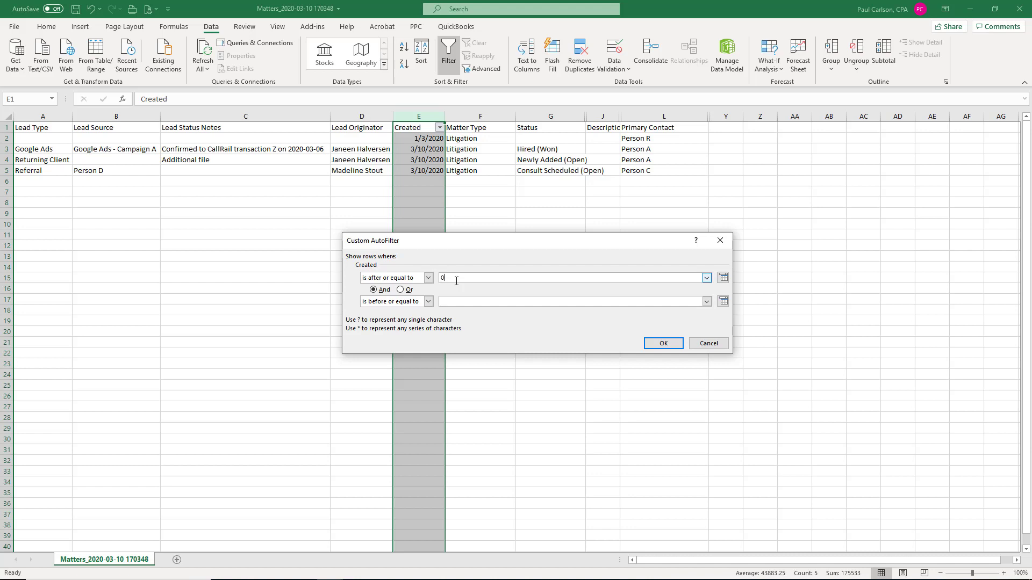
pyautogui.write('03/01')
pyautogui.press('Tab')
pyautogui.press('Tab')
pyautogui.press('Tab')
pyautogui.press('Tab')
pyautogui.click(671, 346)
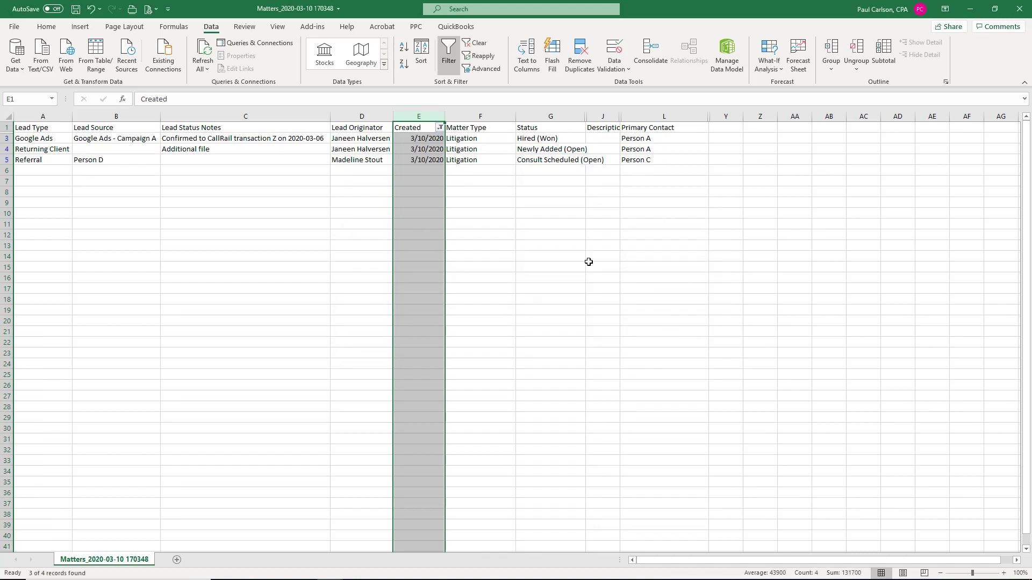
pyautogui.click(337, 226)
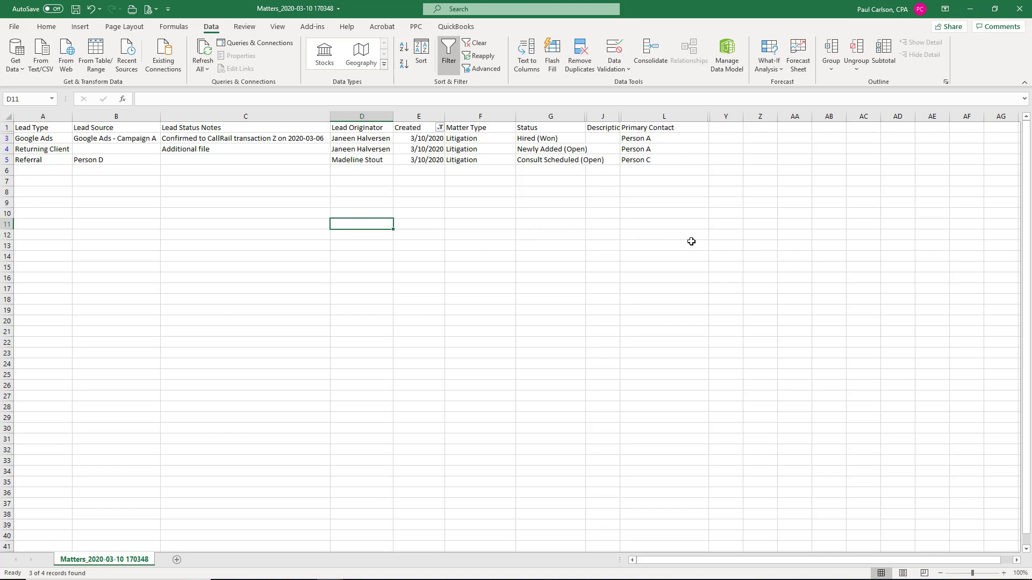
# Select the report range from Primary Contact back to Lead Type, open the print settings and set landscape orientation.
pyautogui.click(651, 235)
pyautogui.moveTo(650, 235); pyautogui.dragTo(43, 127)
pyautogui.hotkey('ctrl', 'p')
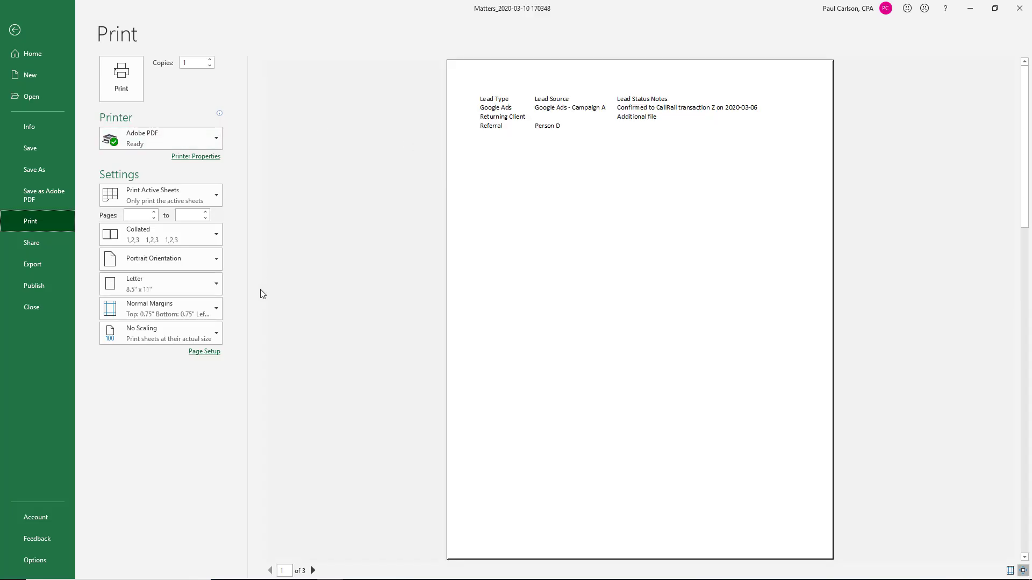
pyautogui.click(208, 266)
pyautogui.click(172, 311)
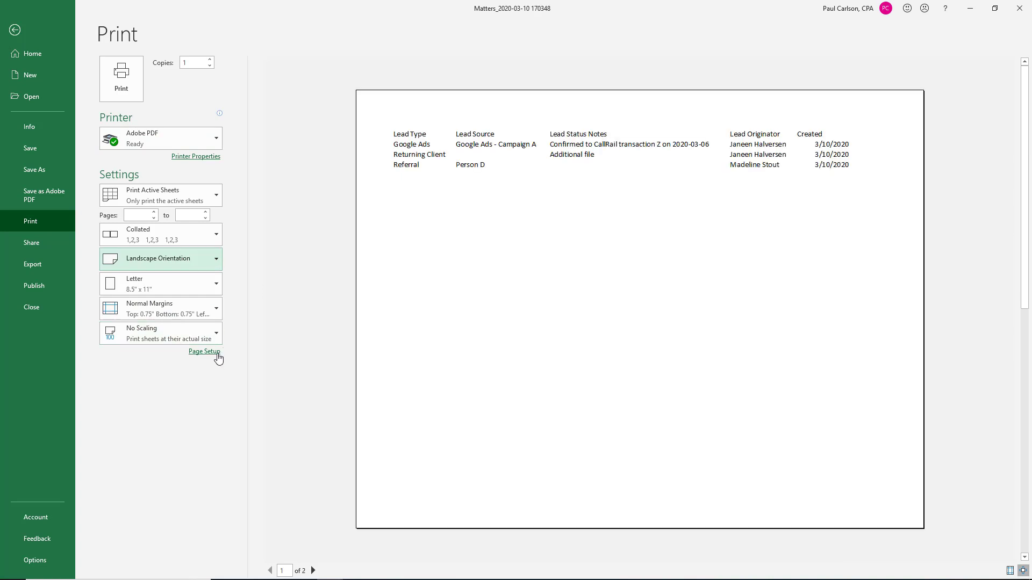
# Scale the printout to fit 1 page wide by 1 tall, return to the worksheet and clear the range selection.
pyautogui.click(217, 355)
pyautogui.click(410, 275)
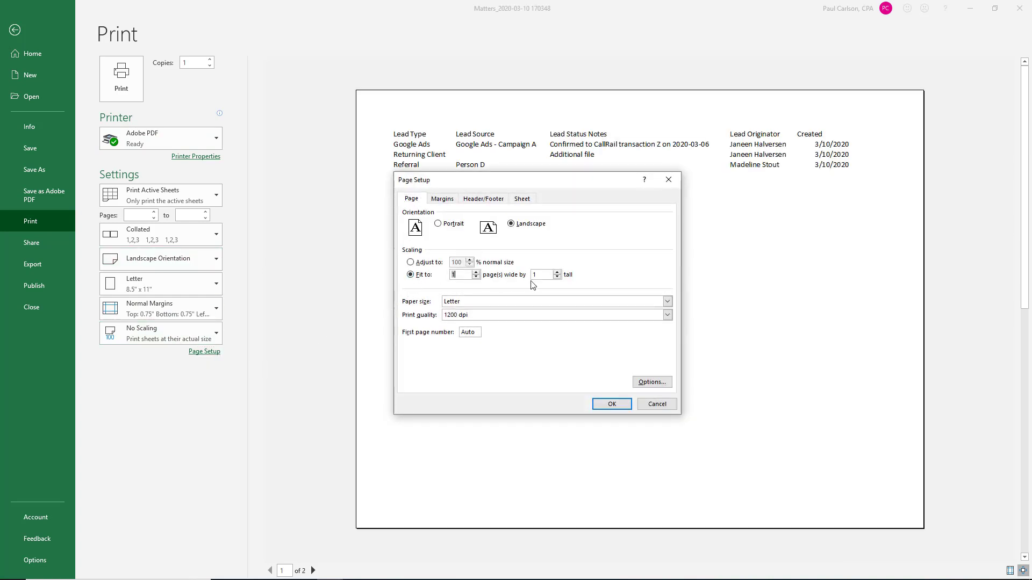
pyautogui.click(612, 403)
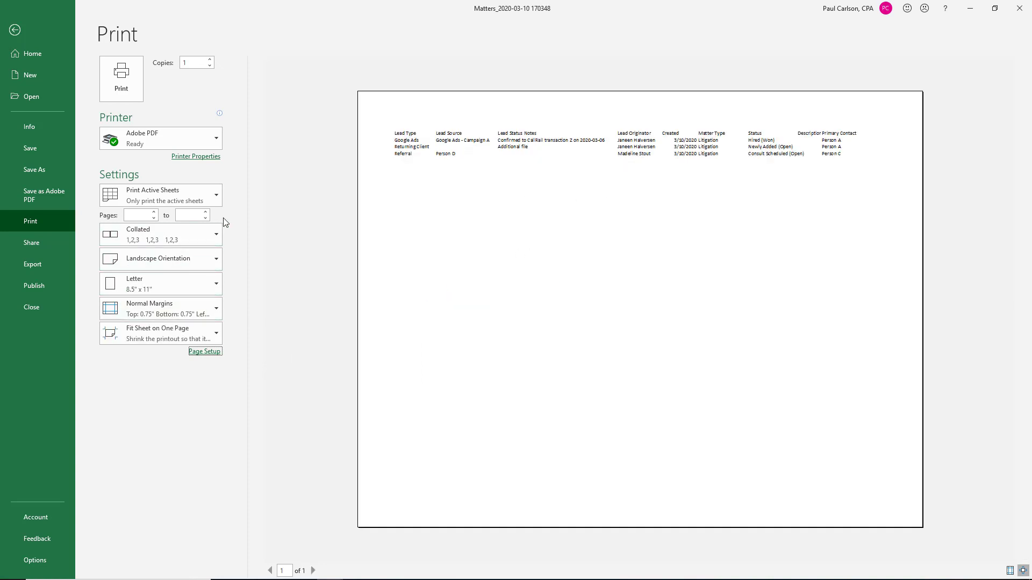
pyautogui.click(14, 31)
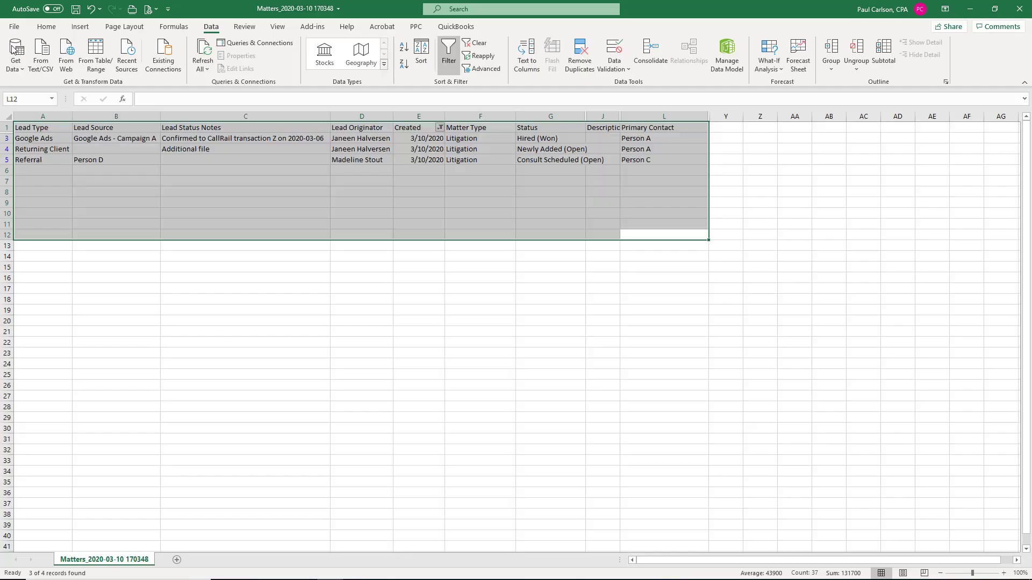
pyautogui.click(361, 213)
pyautogui.click(256, 234)
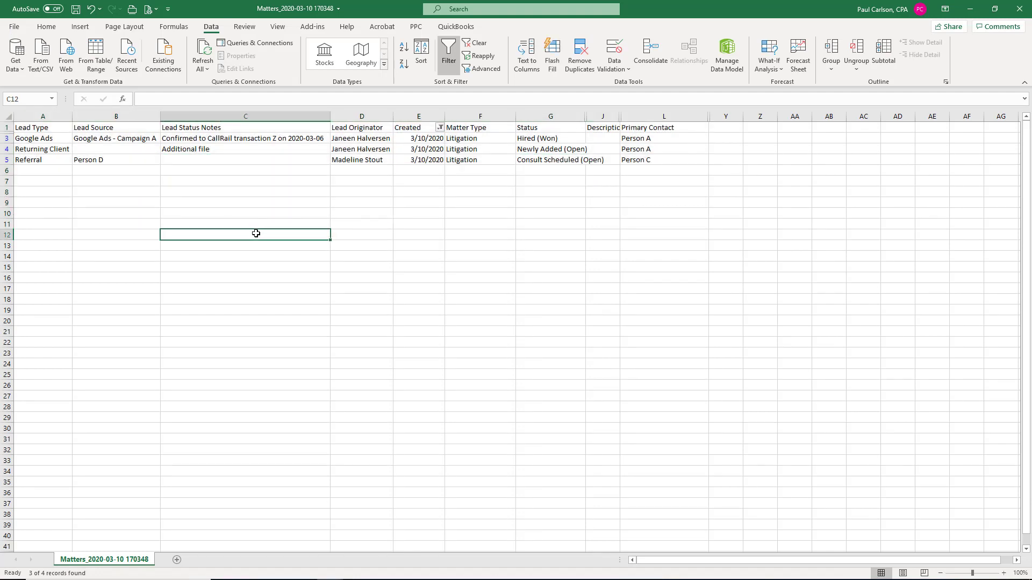